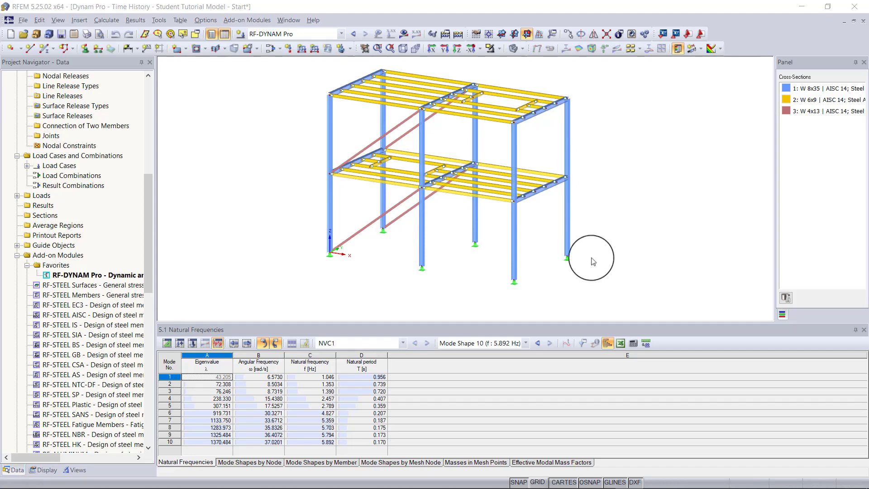
- Review the time history, calculation and damping settings of dynamic load case DLC1 in RF-DYNAM Pro and run the calculation
{"action": "double_click", "coordinate": [90, 275]}
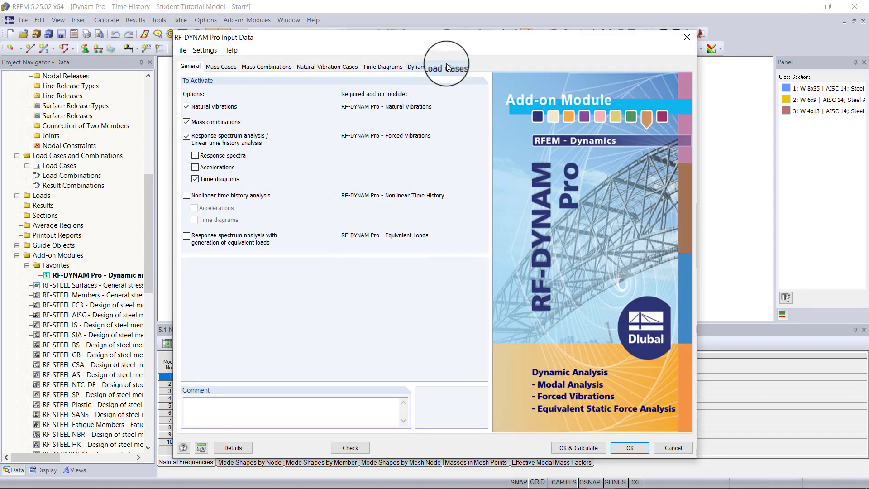
{"action": "left_click", "coordinate": [446, 67]}
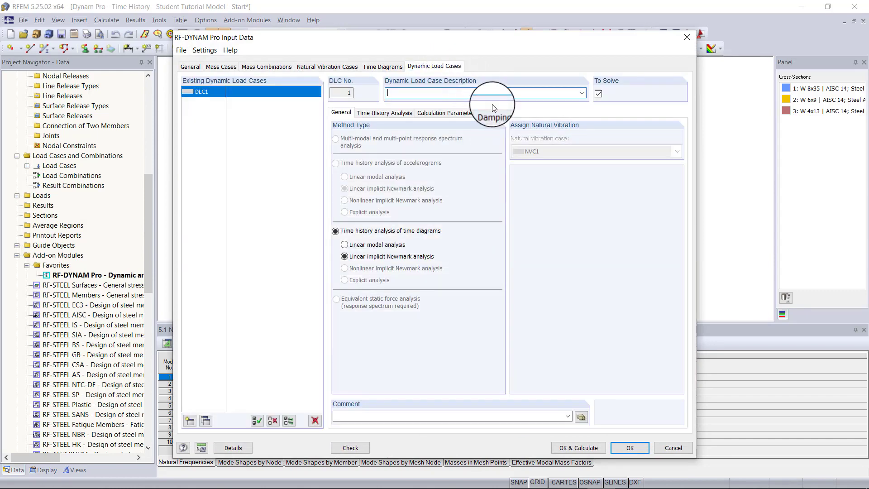
{"action": "left_click", "coordinate": [410, 114]}
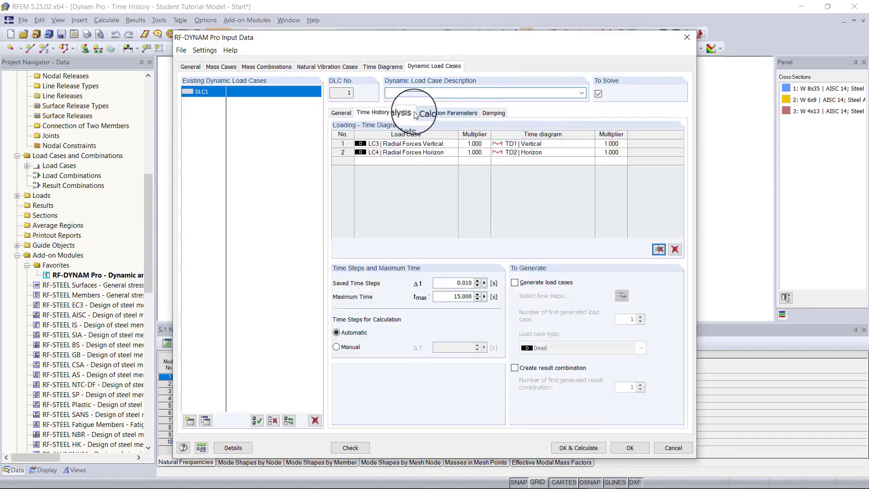
{"action": "left_click", "coordinate": [430, 114]}
{"action": "left_click", "coordinate": [494, 113]}
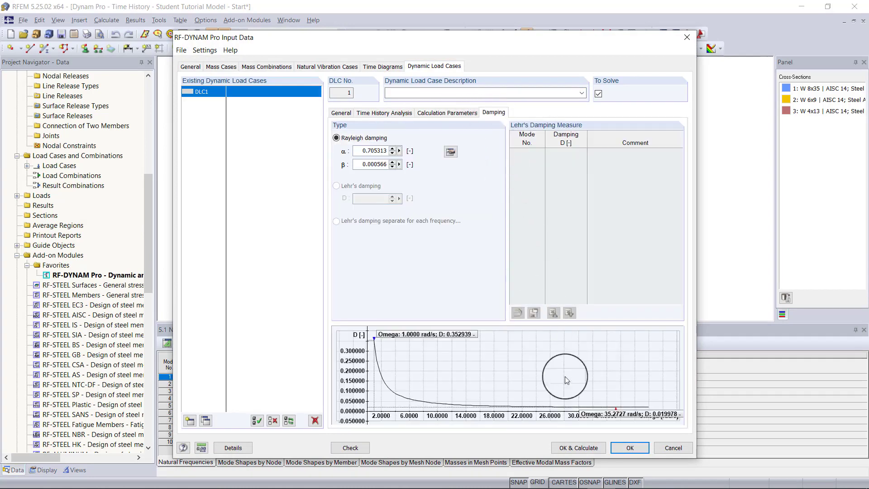
{"action": "left_click", "coordinate": [583, 448]}
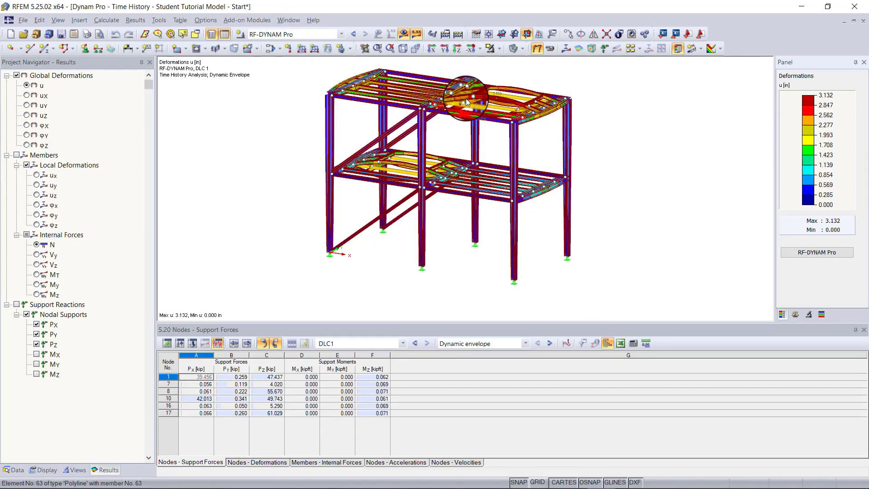
- Look through the time steps available for the DLC1 results, keeping the dynamic envelope selected
{"action": "mouse_move", "coordinate": [466, 101]}
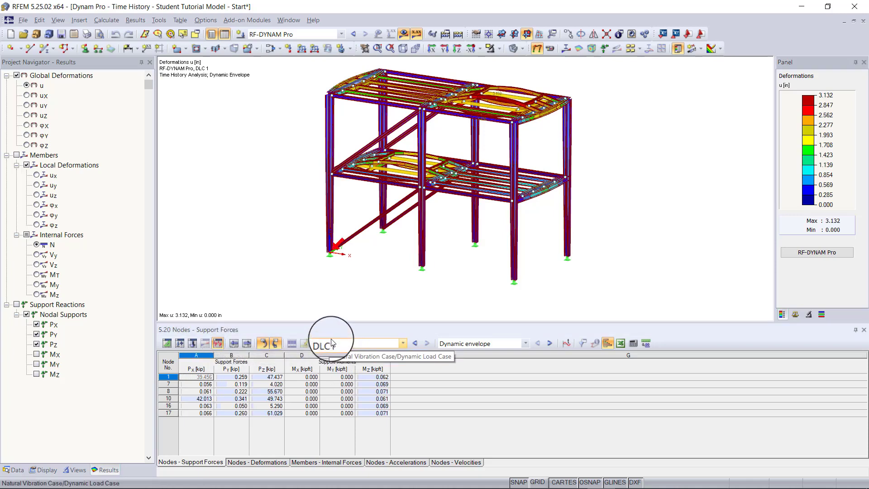
{"action": "left_click", "coordinate": [474, 344]}
{"action": "left_click", "coordinate": [474, 344]}
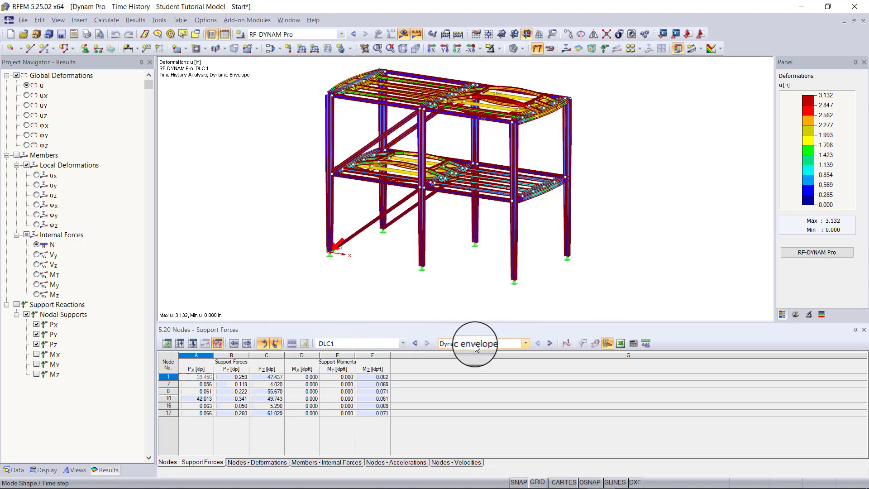
{"action": "left_click", "coordinate": [474, 344]}
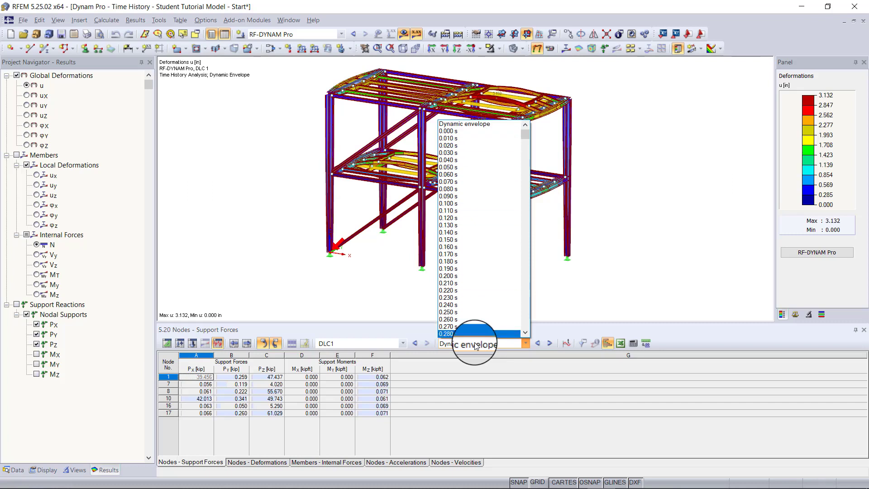
{"action": "left_click", "coordinate": [473, 348]}
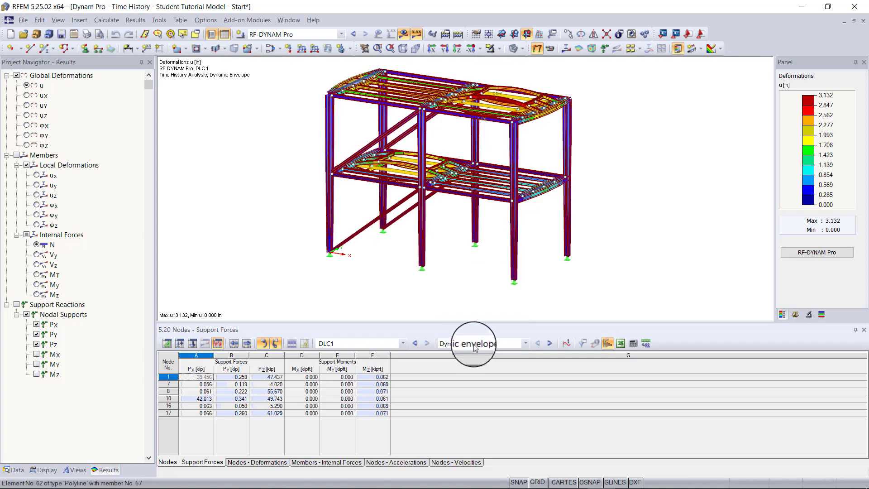
- Play the animation of the DLC1 deformations over time and close it
{"action": "mouse_move", "coordinate": [490, 162]}
{"action": "middle_mouse_down", "text": "ctrl"}
{"action": "mouse_move", "coordinate": [405, 154]}
{"action": "mouse_move", "coordinate": [502, 155]}
{"action": "mouse_move", "coordinate": [476, 167]}
{"action": "middle_mouse_up", "text": "ctrl"}
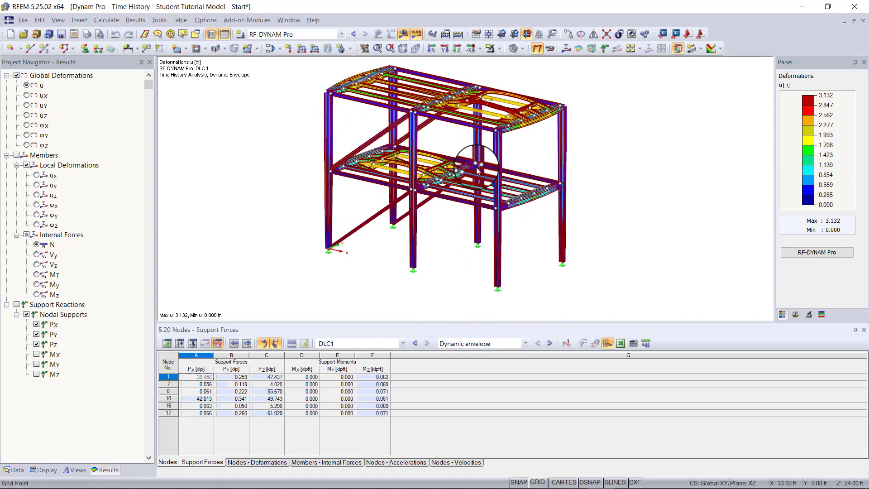
{"action": "middle_click_drag", "start_coordinate": [476, 167], "coordinate": [461, 191]}
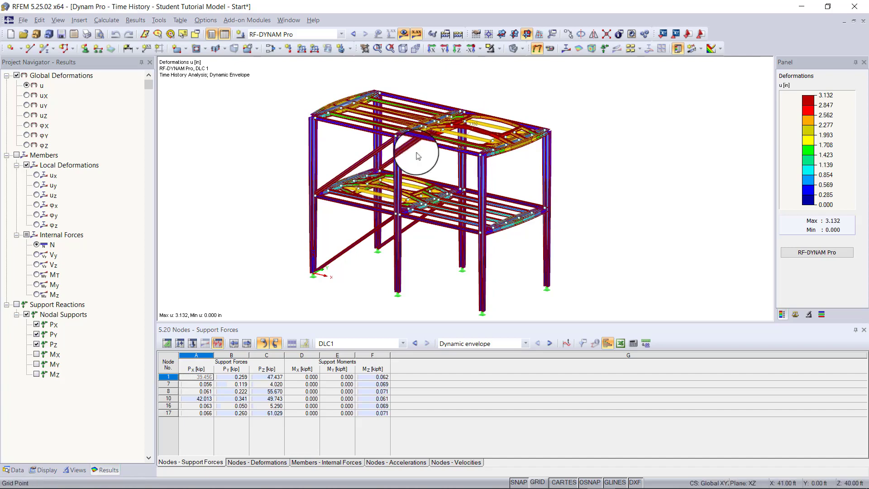
{"action": "left_click", "coordinate": [550, 48]}
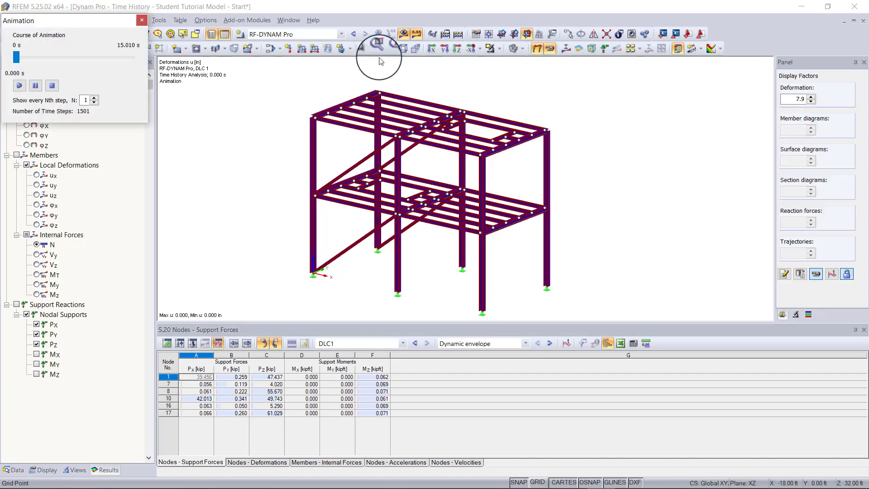
{"action": "left_click", "coordinate": [19, 86]}
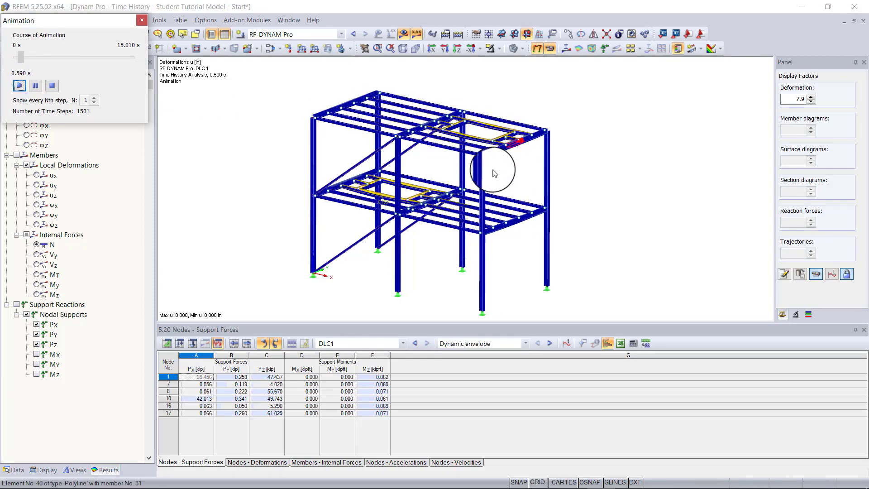
{"action": "left_click", "coordinate": [142, 15]}
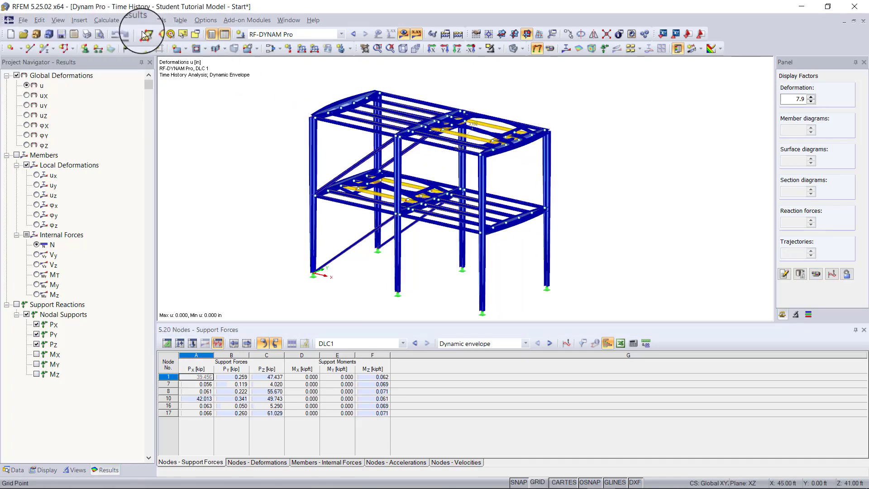
- Plot the X displacement over time for FE mesh point 52 on the roof's end beam in the Time Course Monitor
{"action": "left_click", "coordinate": [566, 343]}
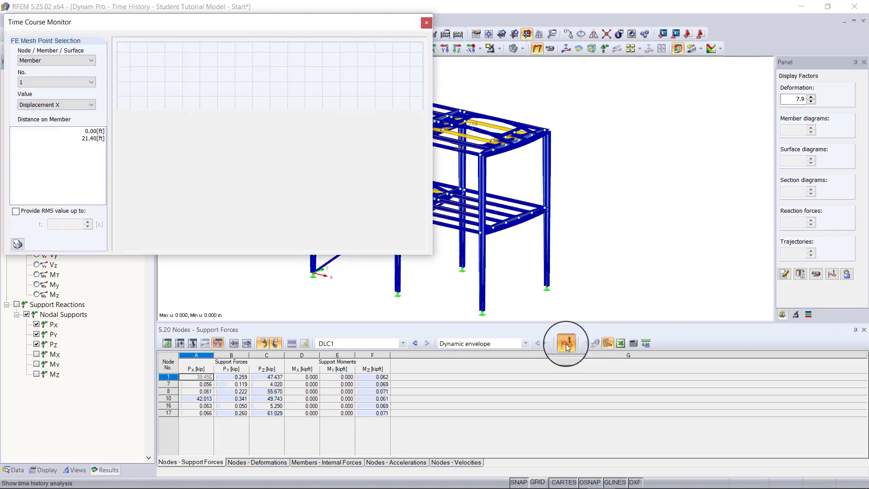
{"action": "left_click_drag", "start_coordinate": [258, 24], "coordinate": [417, 105]}
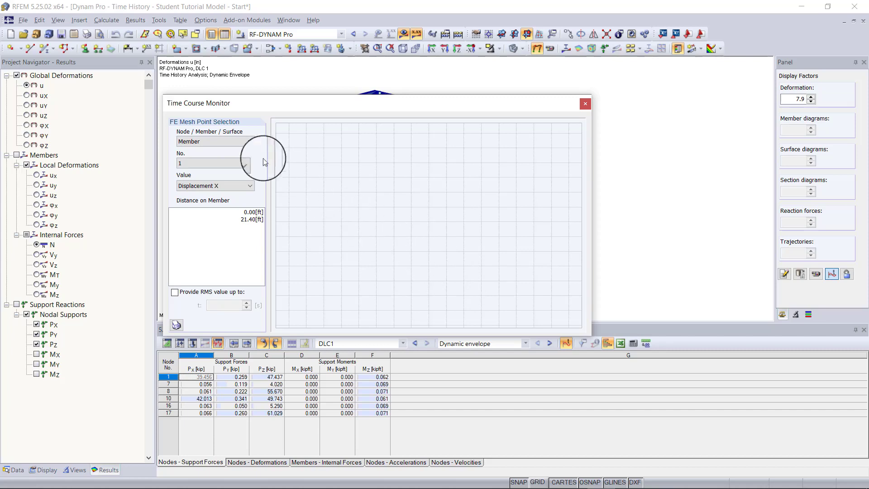
{"action": "left_click", "coordinate": [231, 140]}
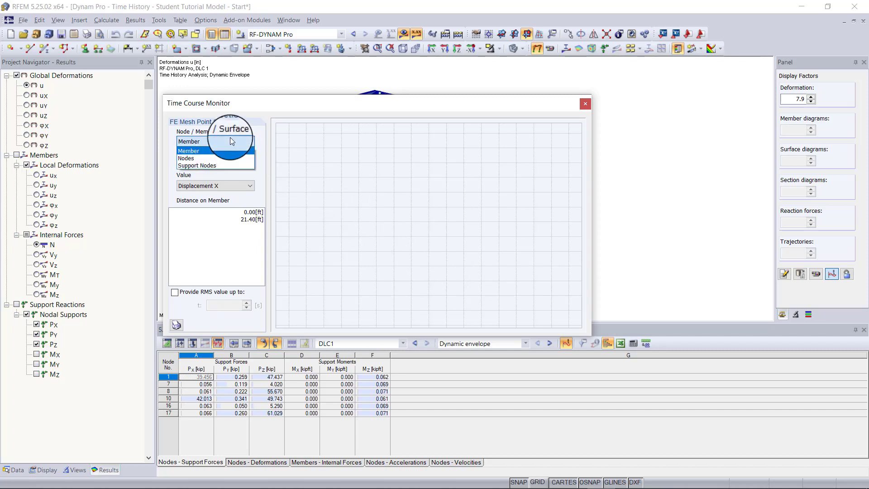
{"action": "key", "text": "Down"}
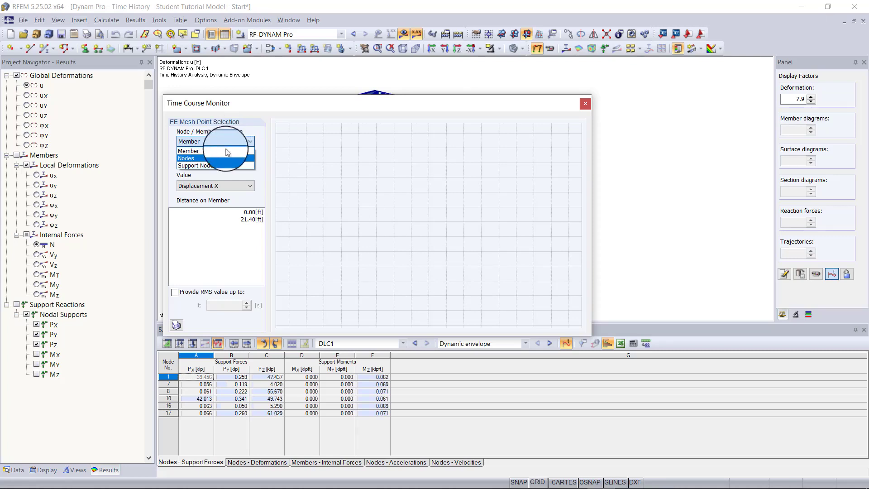
{"action": "left_click", "coordinate": [222, 157]}
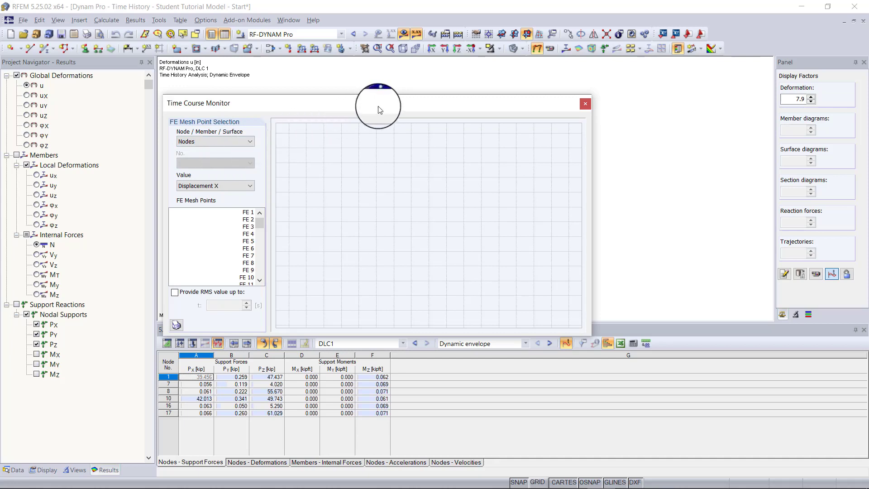
{"action": "left_click_drag", "start_coordinate": [376, 105], "coordinate": [342, 190]}
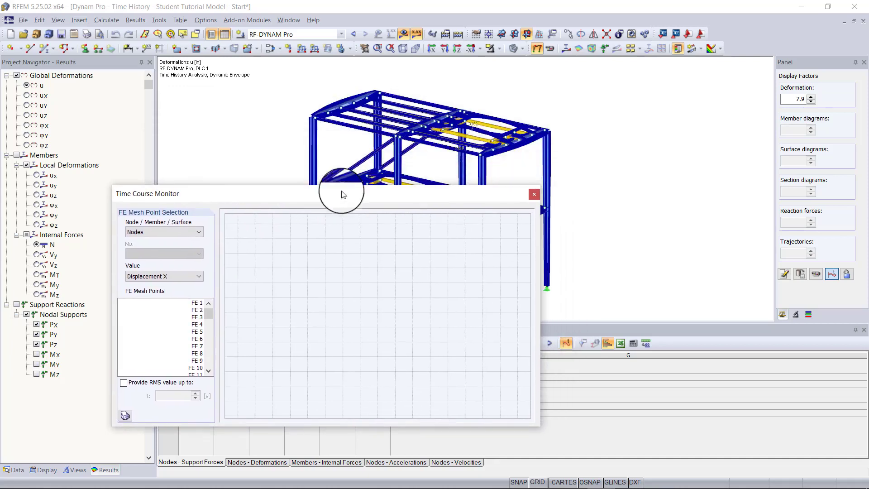
{"action": "left_click", "coordinate": [489, 140]}
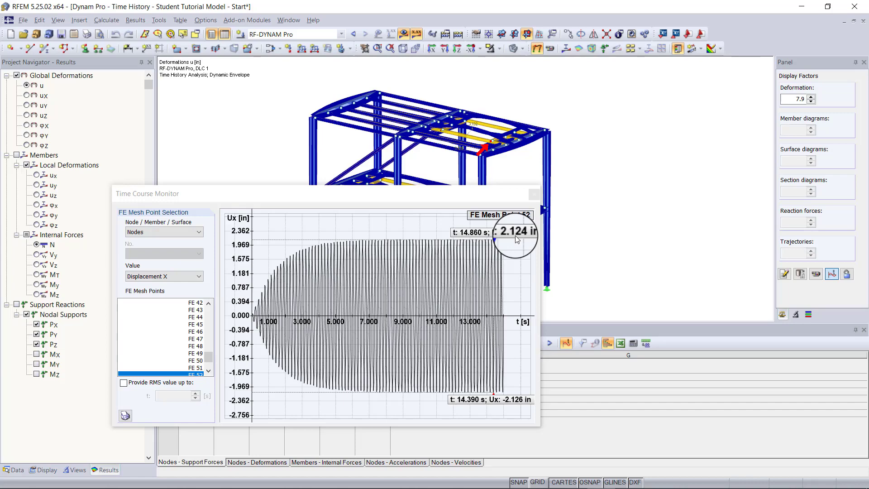
- Plot the Acceleration X time course for the same mesh point and close the monitor
{"action": "left_click", "coordinate": [167, 277]}
{"action": "left_click", "coordinate": [167, 285]}
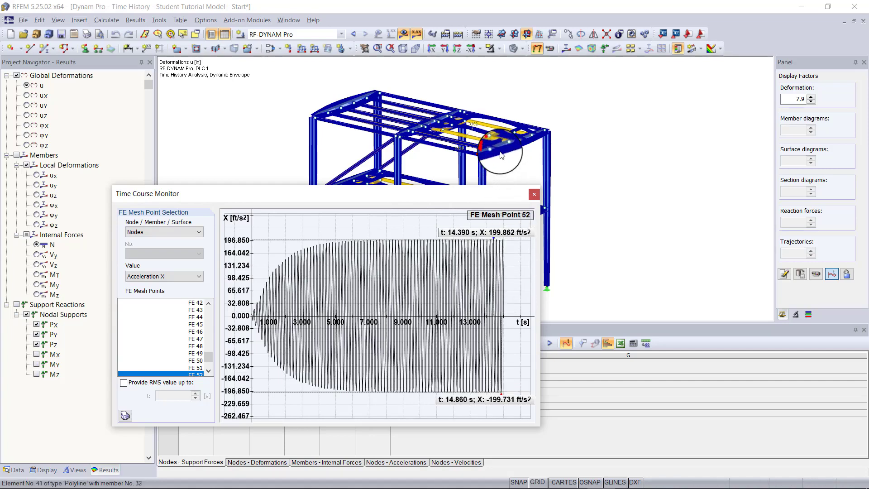
{"action": "left_click", "coordinate": [535, 194]}
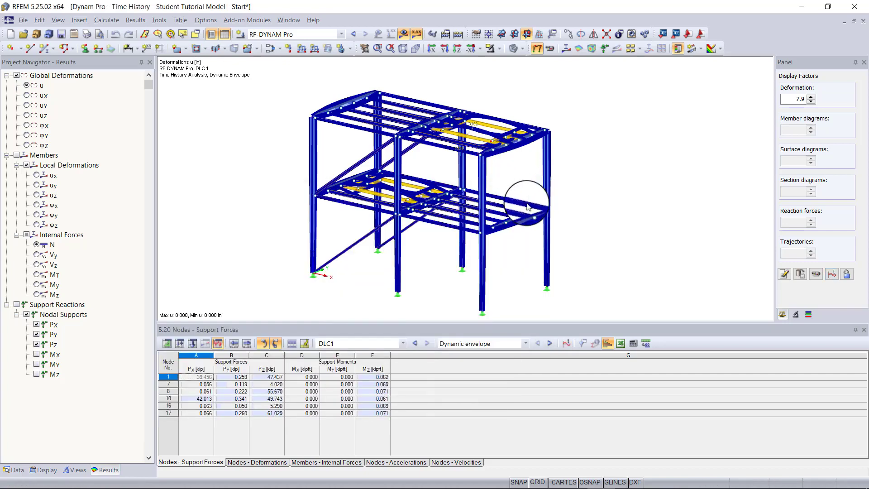
- Display the results of natural vibration case NVC1
{"action": "left_click", "coordinate": [374, 343]}
{"action": "left_click", "coordinate": [364, 354]}
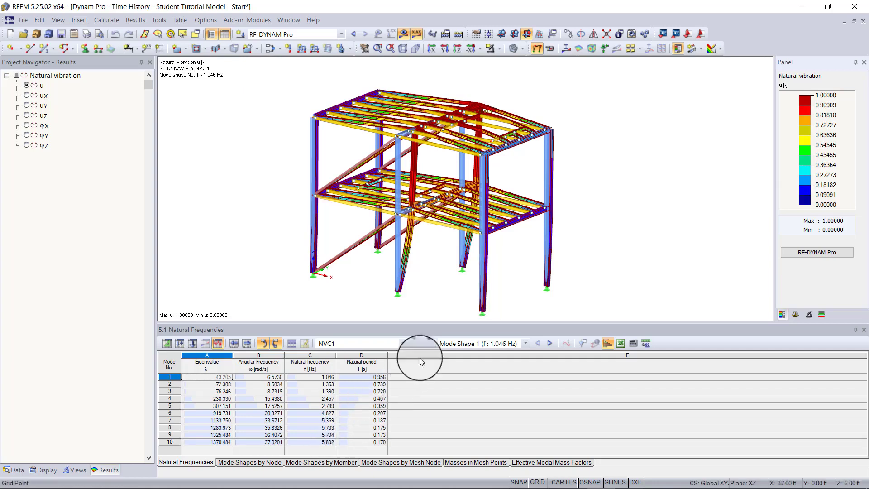
- Select all columns on both storeys of the frame in a front view of the XZ plane
{"action": "middle_click_drag", "start_coordinate": [510, 278], "coordinate": [578, 254], "text": "ctrl"}
{"action": "right_click", "coordinate": [577, 254]}
{"action": "left_click", "coordinate": [573, 161]}
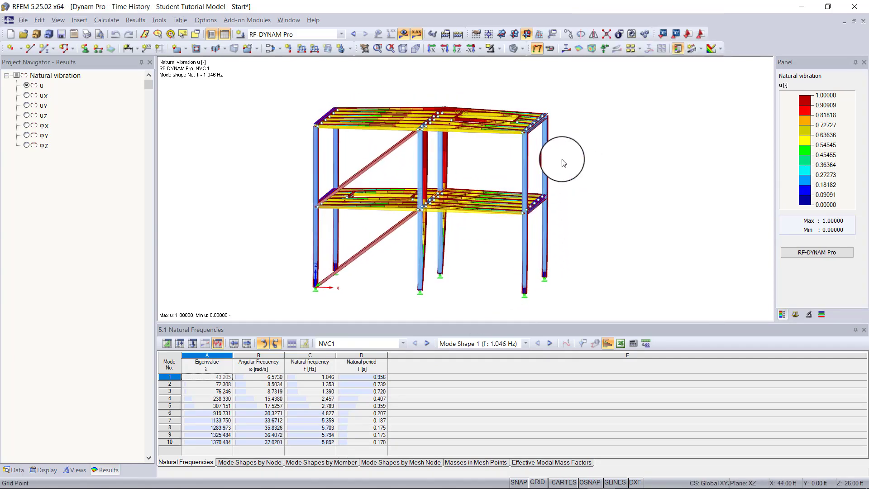
{"action": "middle_click_drag", "start_coordinate": [563, 163], "coordinate": [587, 139], "text": "ctrl"}
{"action": "right_click", "coordinate": [589, 137]}
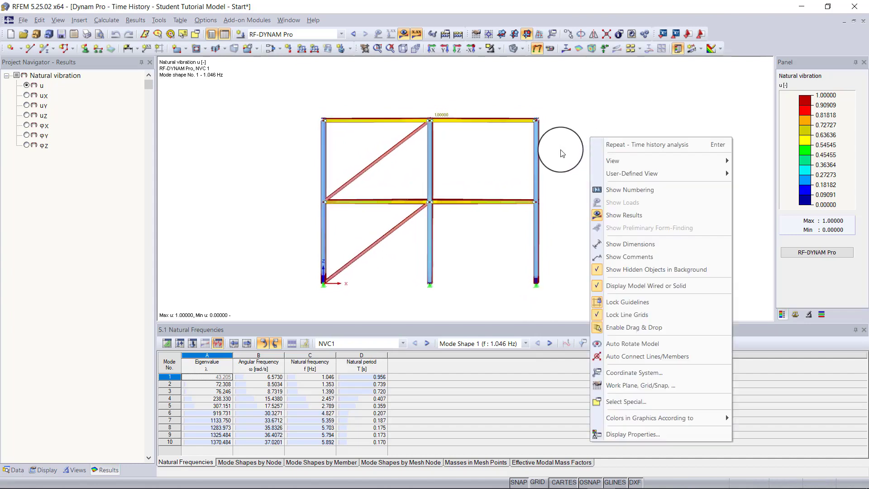
{"action": "left_click_drag", "start_coordinate": [561, 154], "coordinate": [433, 180]}
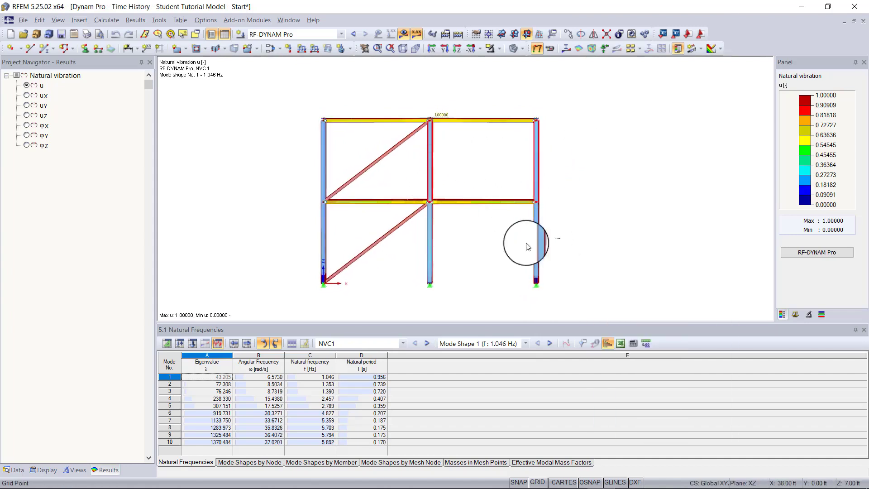
{"action": "left_click_drag", "start_coordinate": [527, 247], "coordinate": [411, 254]}
{"action": "left_click_drag", "start_coordinate": [342, 136], "coordinate": [293, 156]}
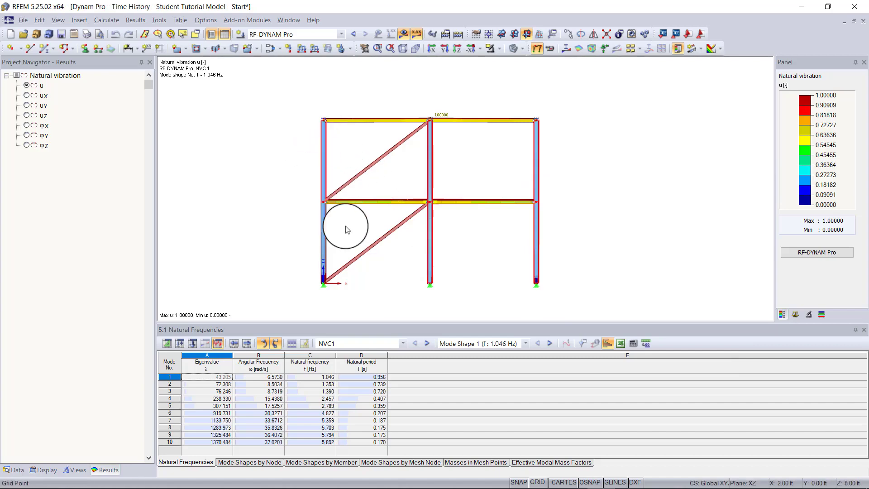
{"action": "left_click", "coordinate": [322, 225]}
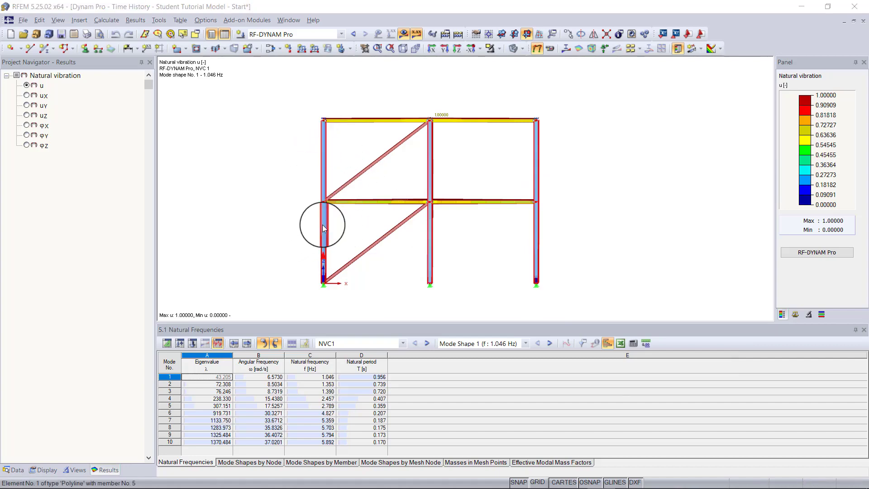
- Change the cross-section of the selected columns to W 6x25 from the AISC 14 library, accepting deletion of existing results
{"action": "double_click", "coordinate": [322, 224]}
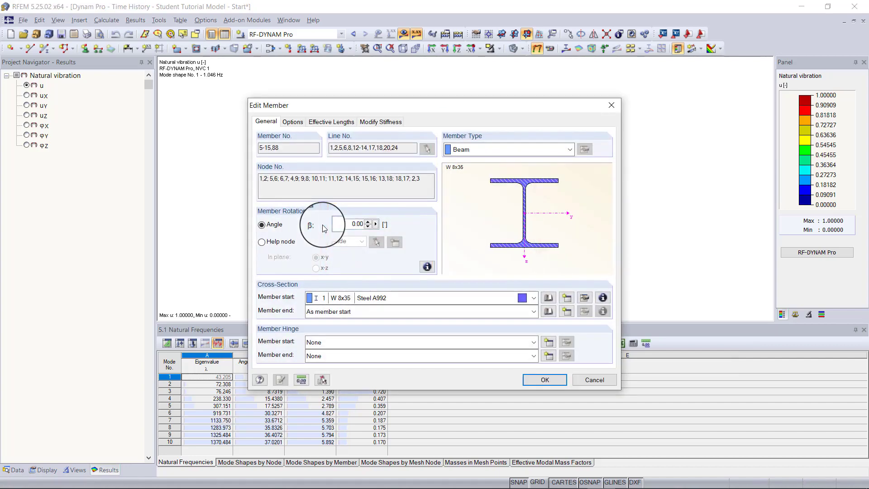
{"action": "left_click", "coordinate": [585, 298]}
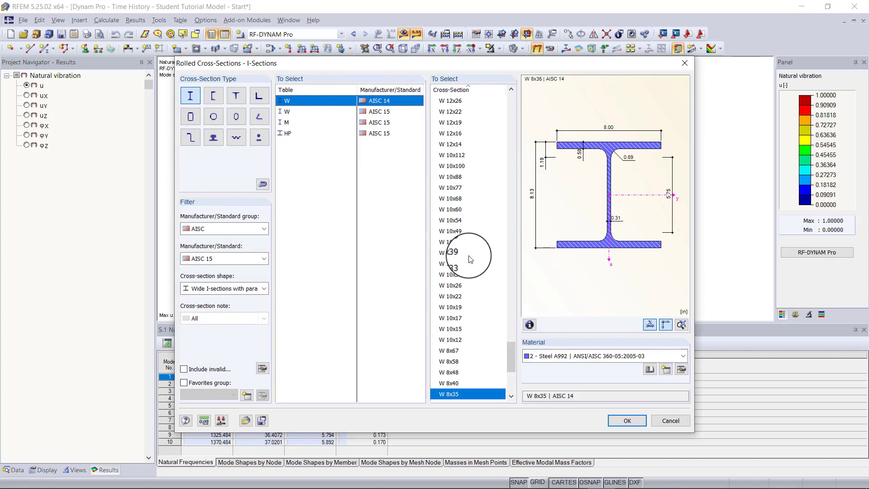
{"action": "scroll", "coordinate": [470, 259], "scroll_direction": "down", "scroll_amount": 6}
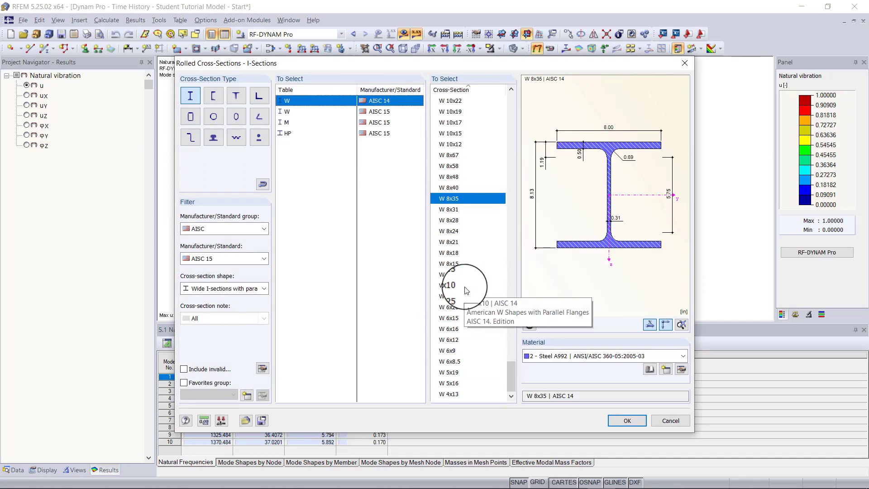
{"action": "scroll", "coordinate": [466, 290], "scroll_direction": "up", "scroll_amount": 1}
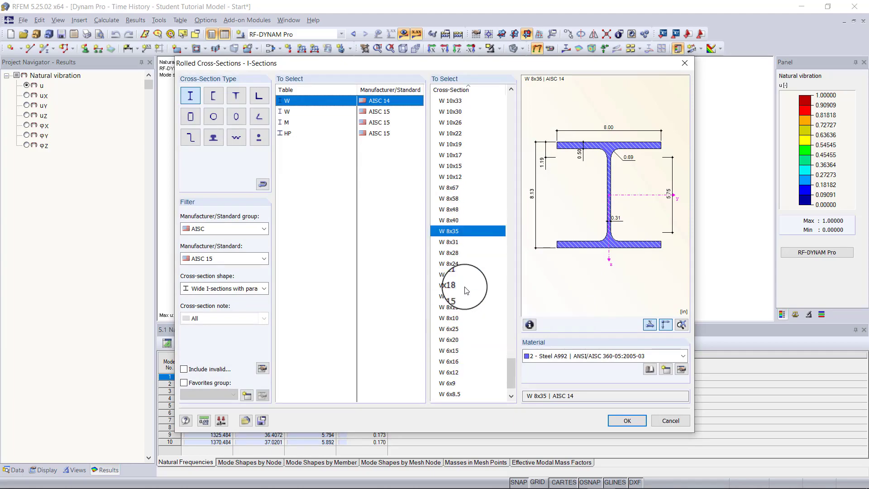
{"action": "left_click", "coordinate": [457, 328]}
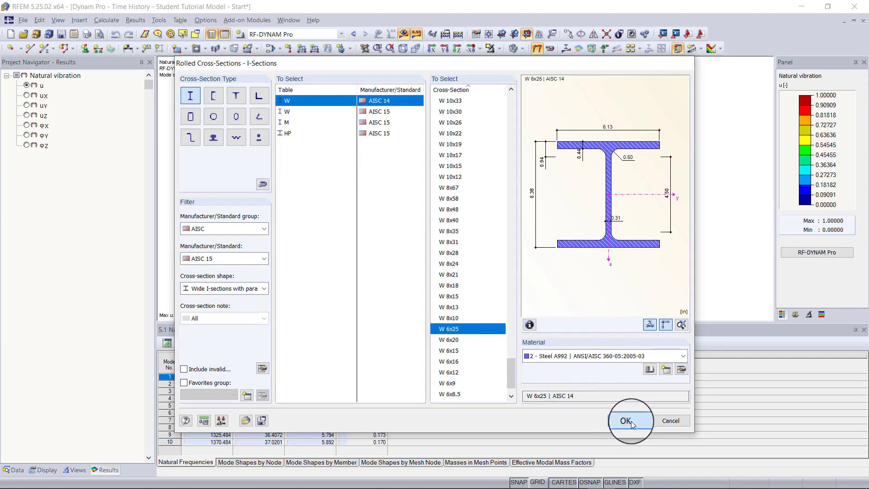
{"action": "left_click", "coordinate": [627, 422]}
{"action": "left_click", "coordinate": [560, 397]}
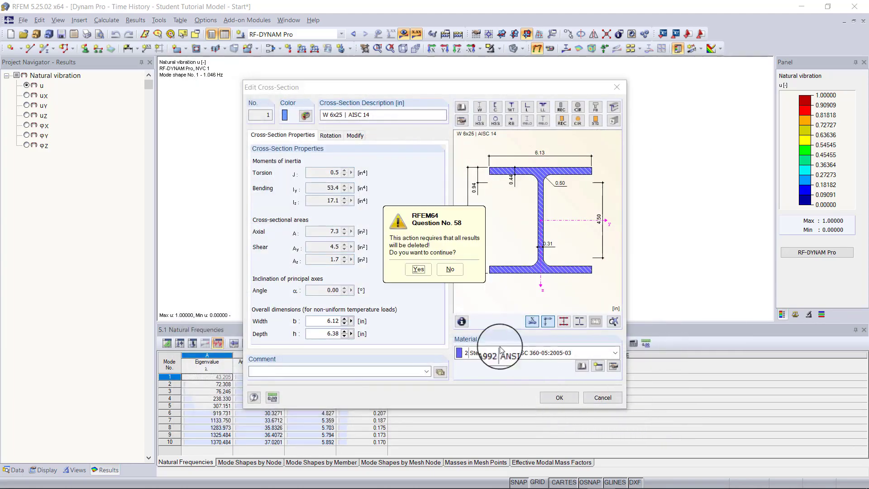
{"action": "left_click", "coordinate": [421, 268]}
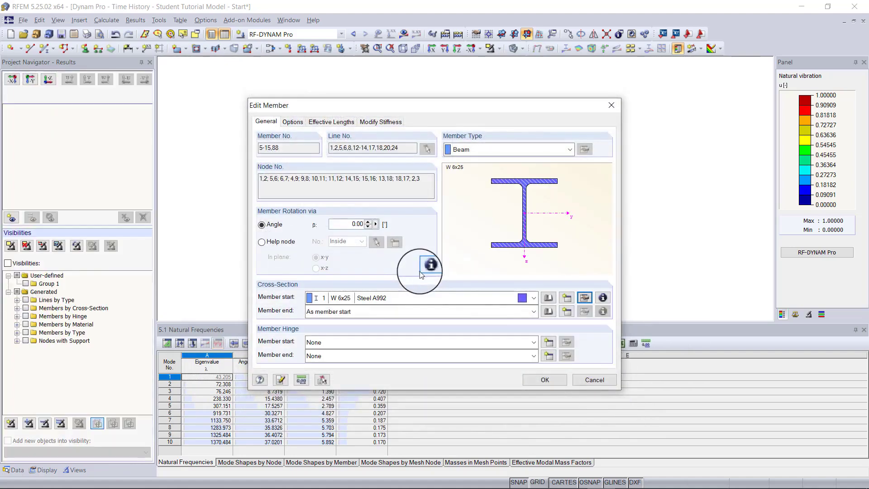
{"action": "left_click", "coordinate": [546, 380]}
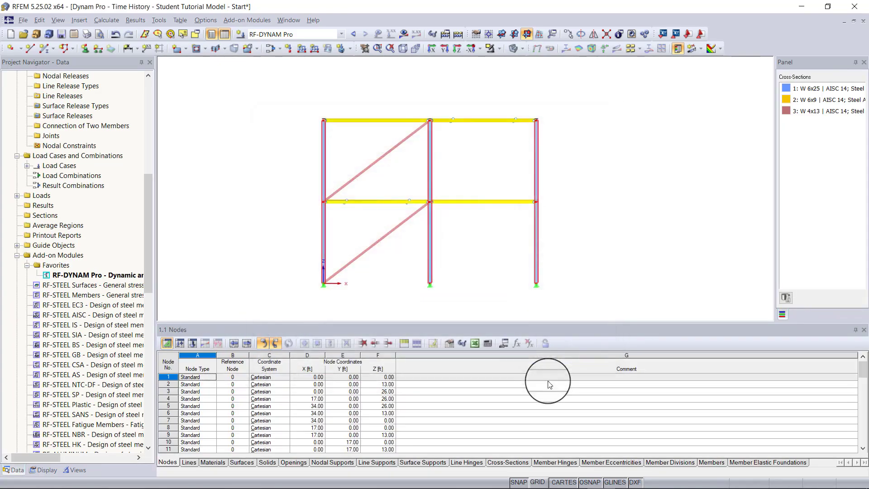
- Clear the column selection in an isometric-like view and recalculate the model's results with the revised column section
{"action": "right_click_drag", "start_coordinate": [425, 90], "coordinate": [474, 119]}
{"action": "left_click", "coordinate": [457, 85]}
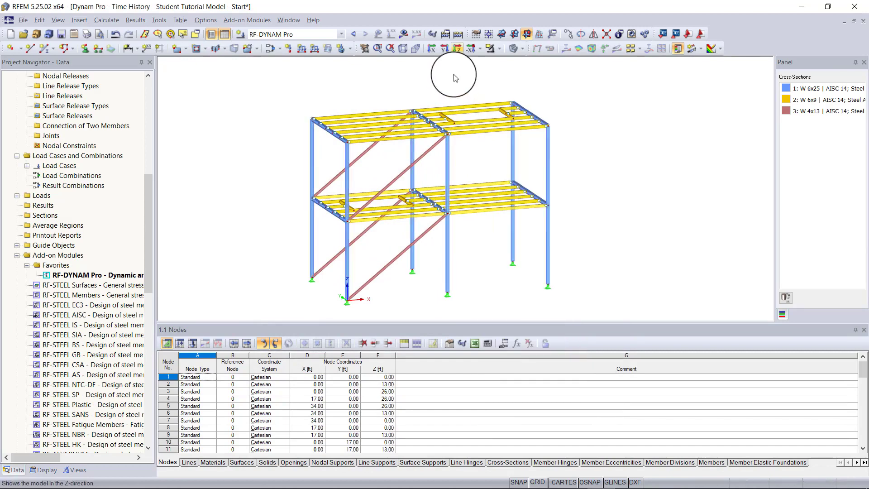
{"action": "left_click", "coordinate": [460, 37]}
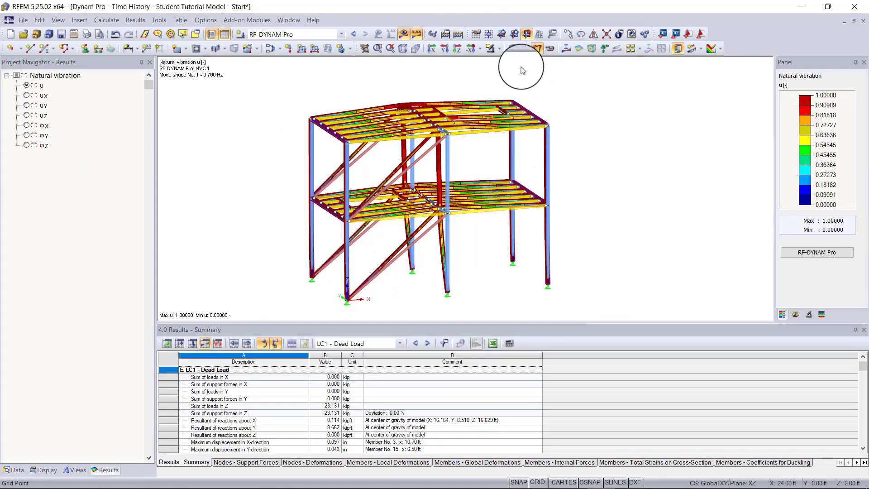
- Show the dynamic analysis result table for the natural frequencies of NVC1, and switch it to dynamic load case DLC1
{"action": "left_click", "coordinate": [306, 35]}
{"action": "left_click", "coordinate": [304, 35]}
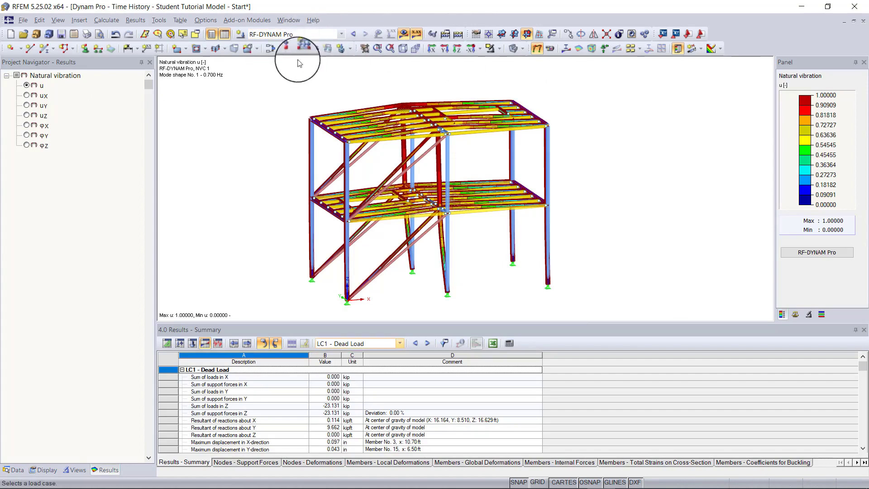
{"action": "left_click", "coordinate": [218, 343]}
{"action": "left_click", "coordinate": [383, 345]}
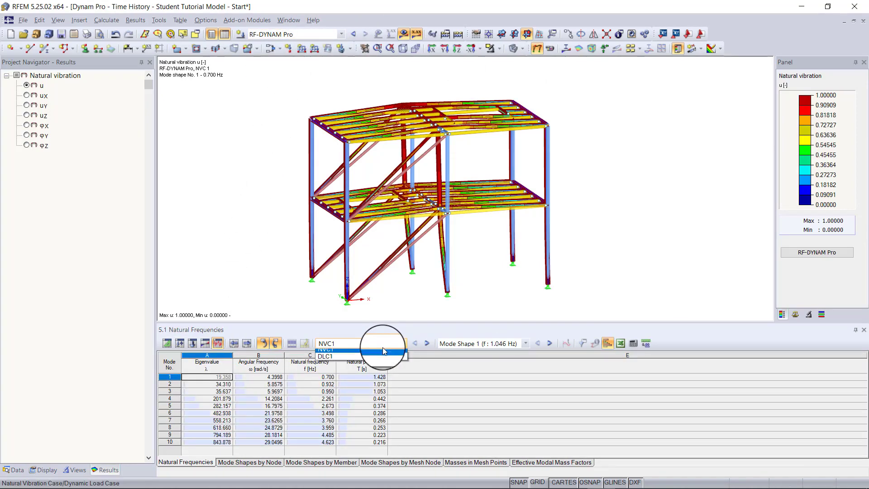
{"action": "left_click", "coordinate": [375, 360]}
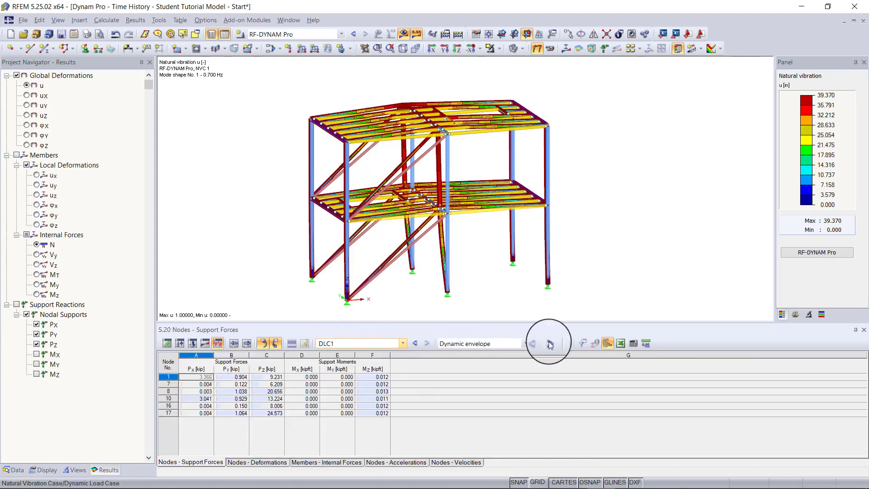
- Plot Acceleration X over time for FE mesh point 52 on the roof in the Time Course Monitor, and close the monitor
{"action": "left_click", "coordinate": [567, 344]}
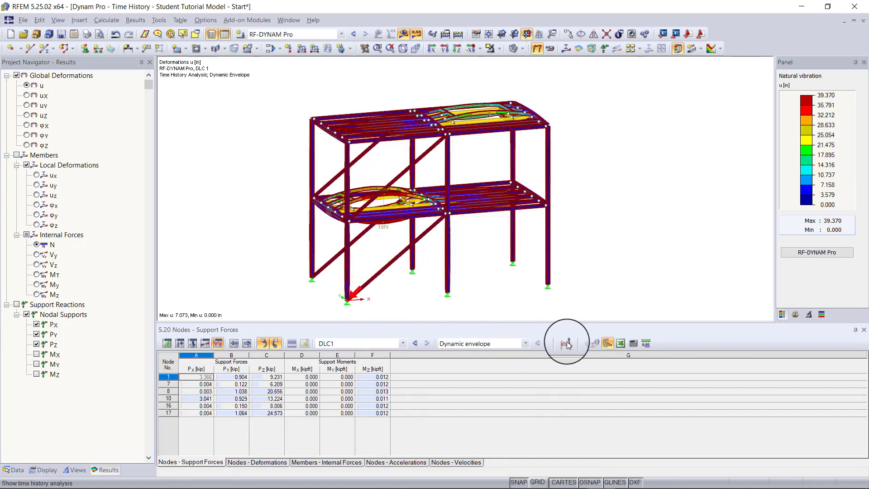
{"action": "left_click", "coordinate": [567, 343]}
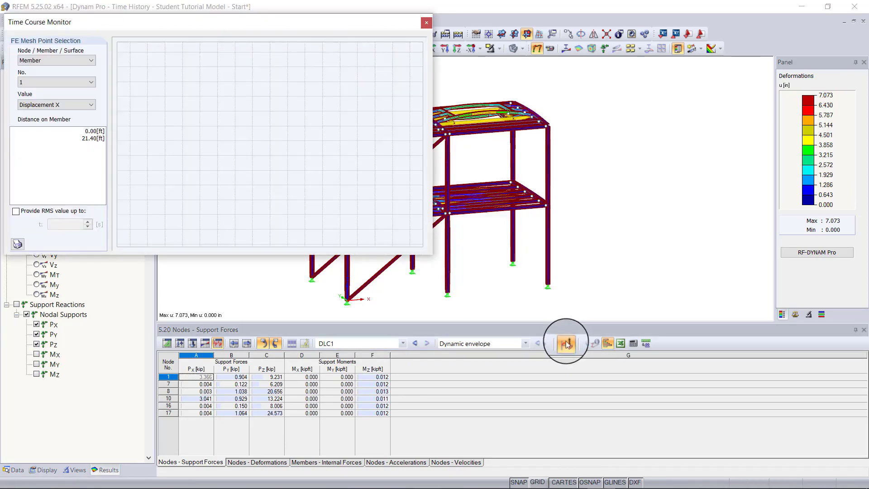
{"action": "left_click", "coordinate": [75, 59]}
{"action": "left_click", "coordinate": [66, 75]}
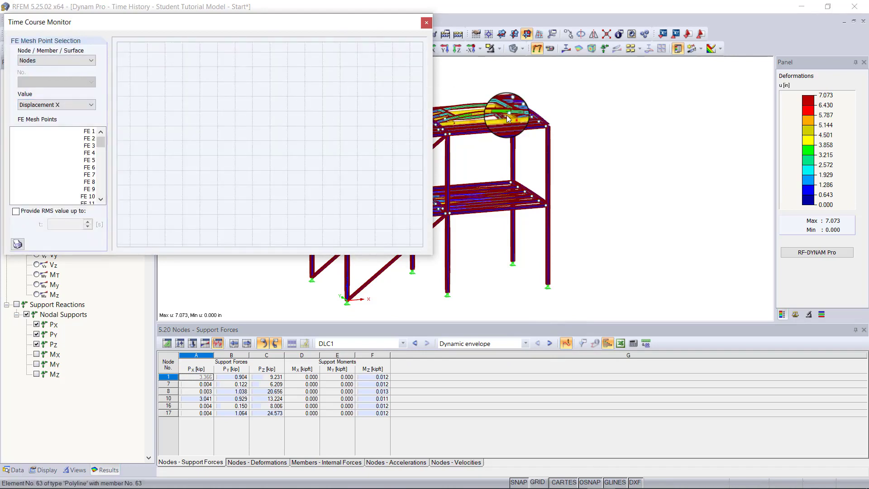
{"action": "left_click", "coordinate": [59, 105]}
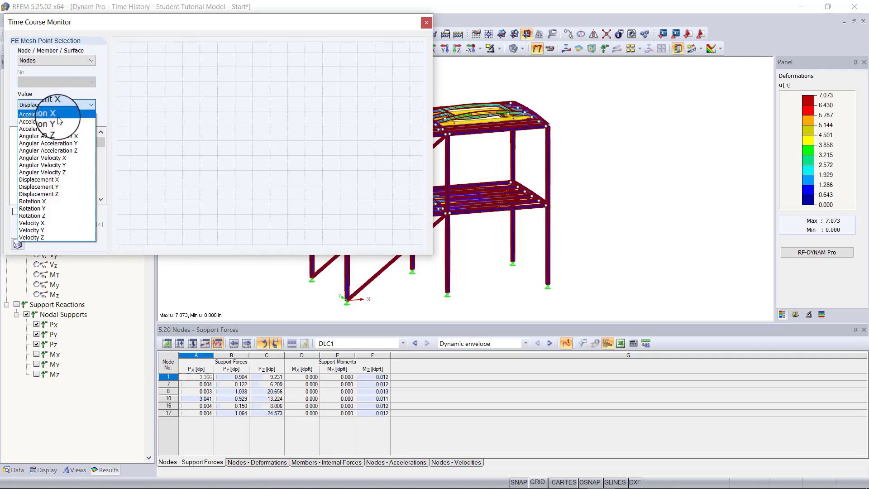
{"action": "left_click", "coordinate": [58, 114]}
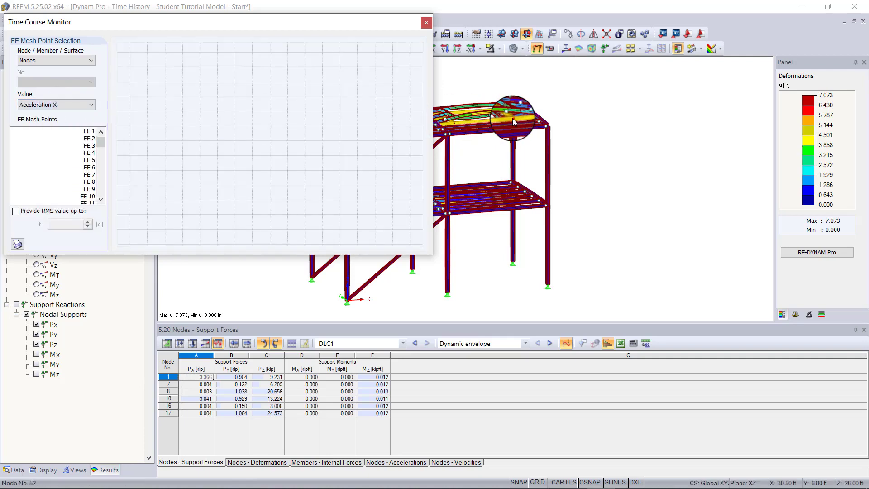
{"action": "left_click", "coordinate": [512, 118]}
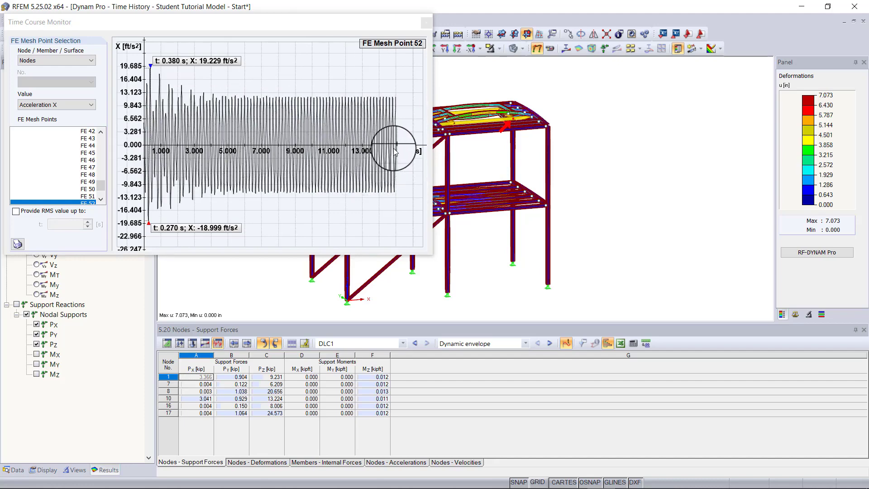
{"action": "key", "text": "Escape"}
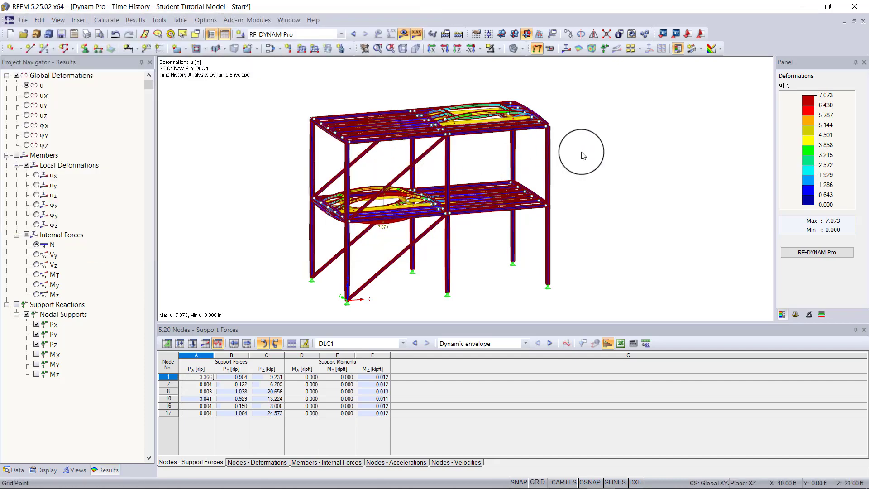